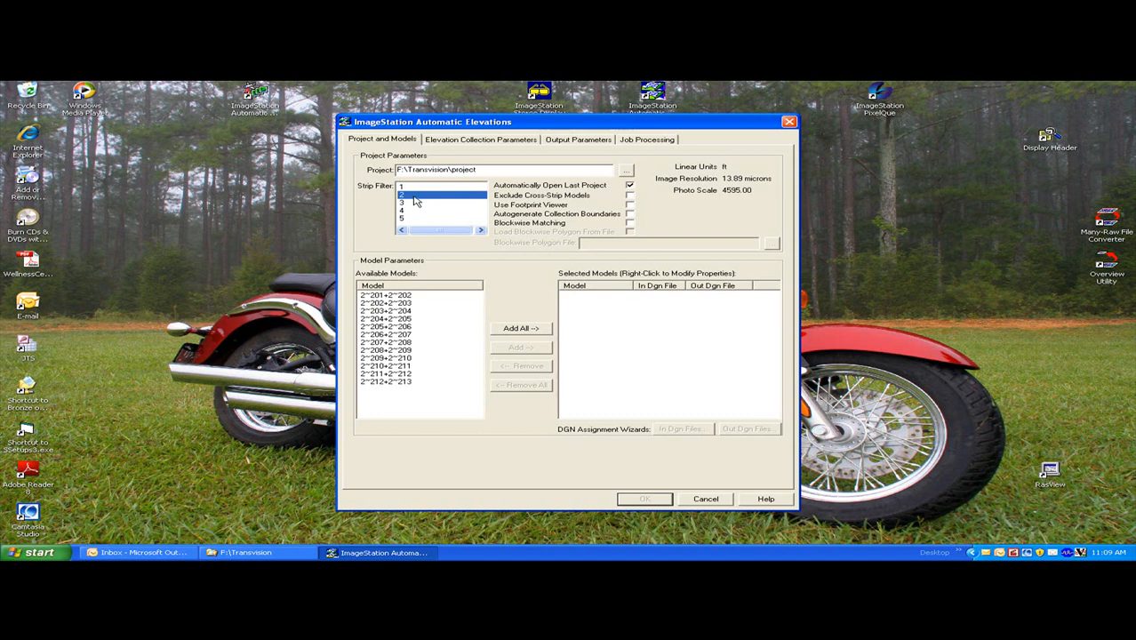
- Filter to strips 2 and 3 with Blockwise Matching enabled, and outline roughly the left third of both strips' footprints with a four-cornered polygon
ctrl+click(407, 203)
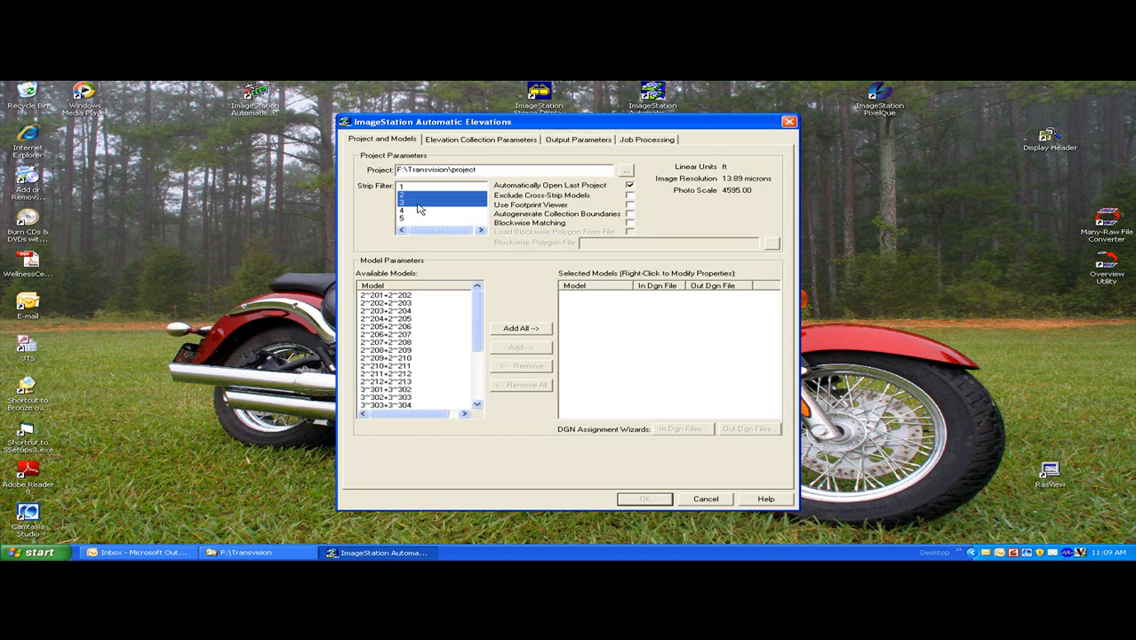
click(630, 222)
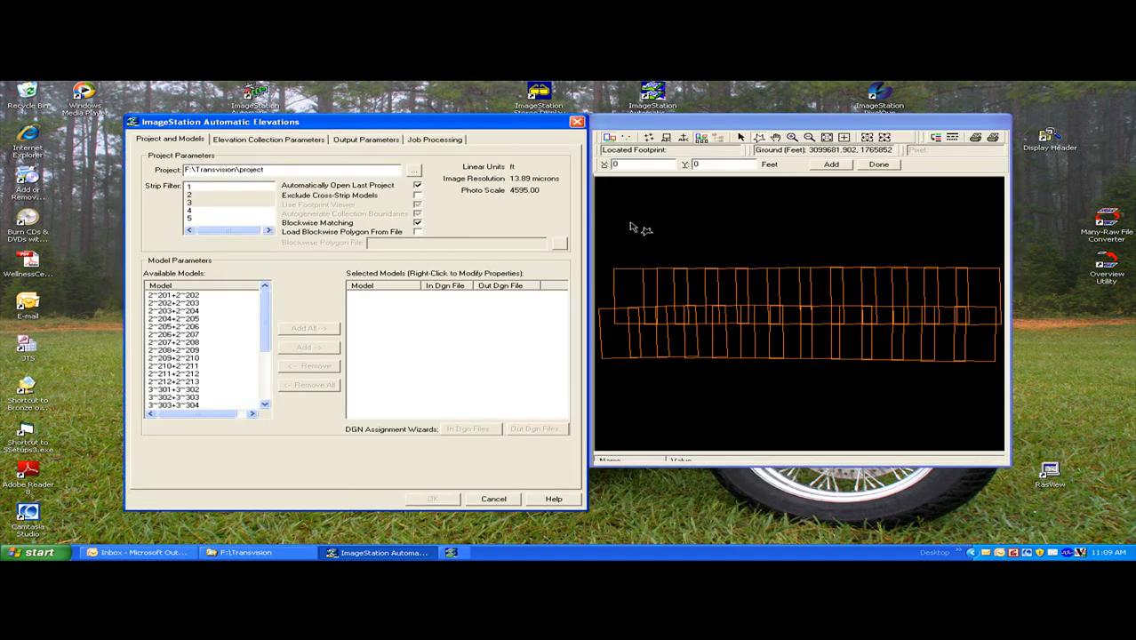
click(621, 274)
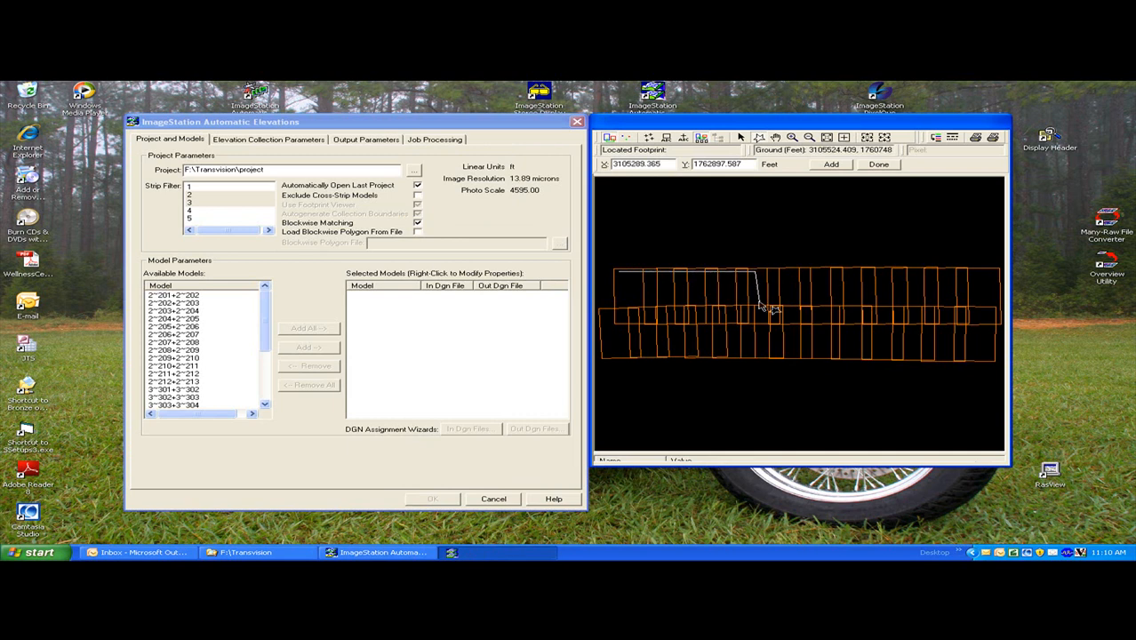
click(757, 356)
click(620, 358)
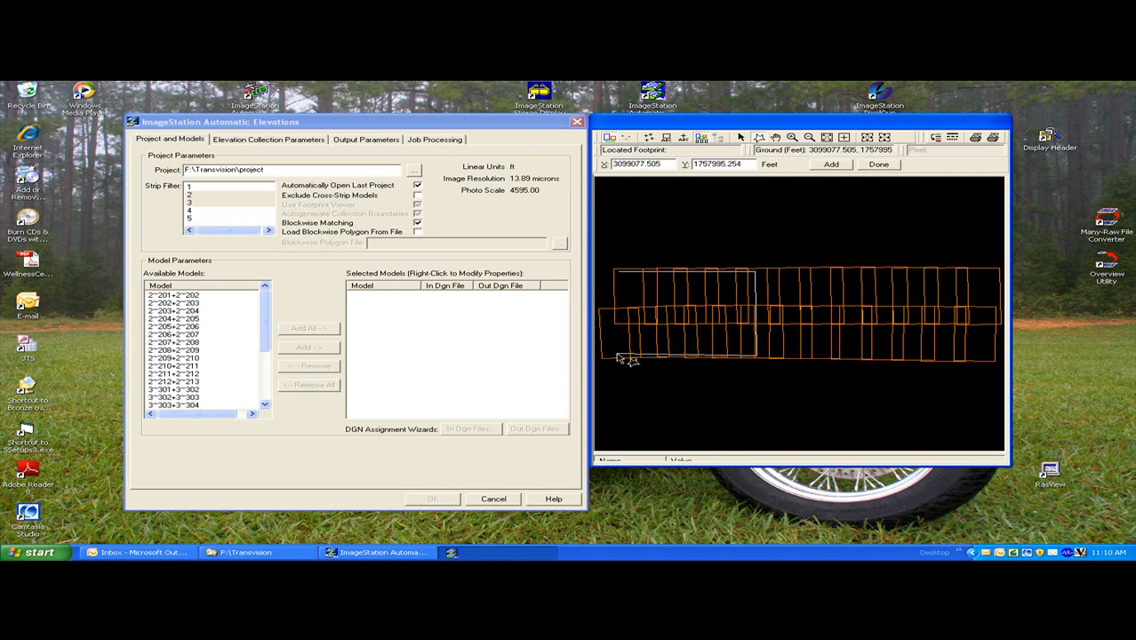
- Assign morphs.dgn from the dgn\ISAE folder as the input design file for all selected models
drag(425, 381, 385, 299)
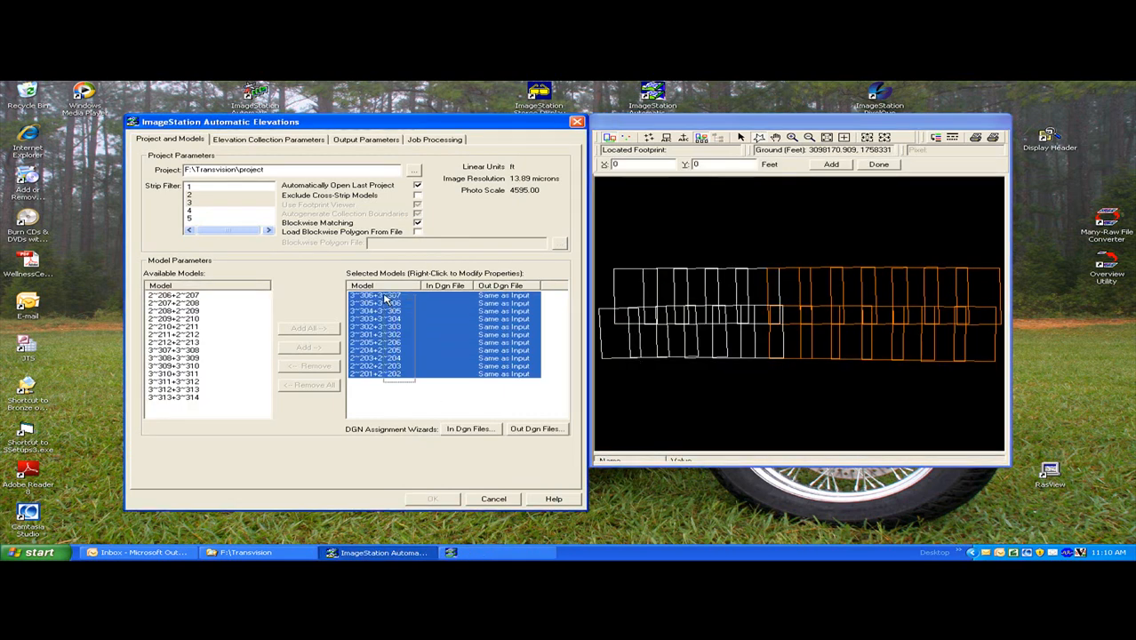
right_click(381, 309)
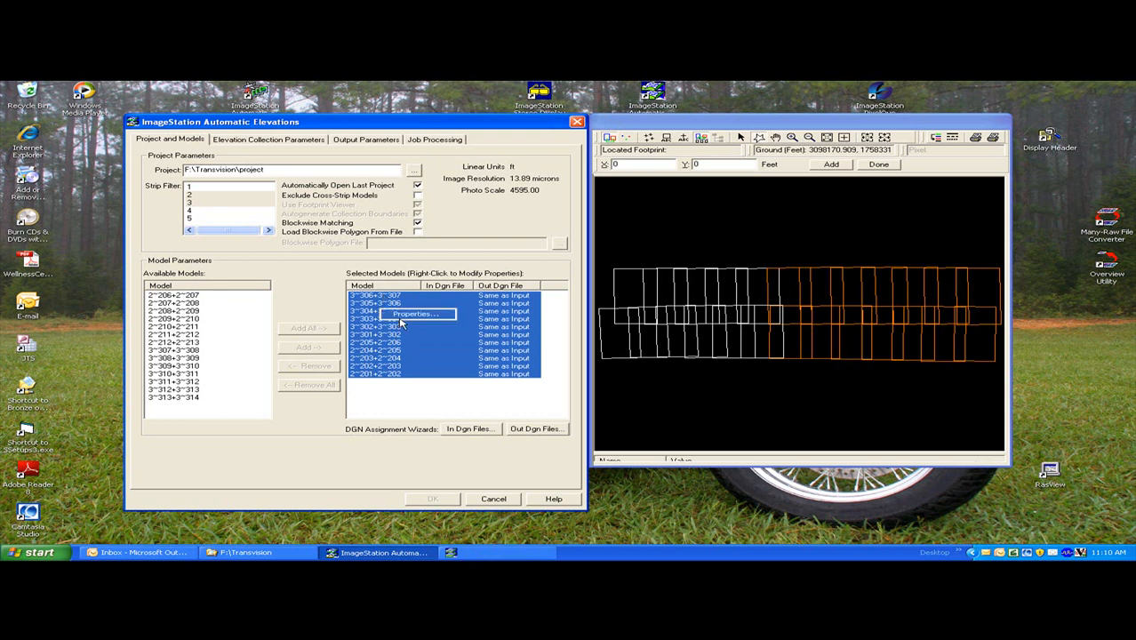
click(402, 315)
click(474, 290)
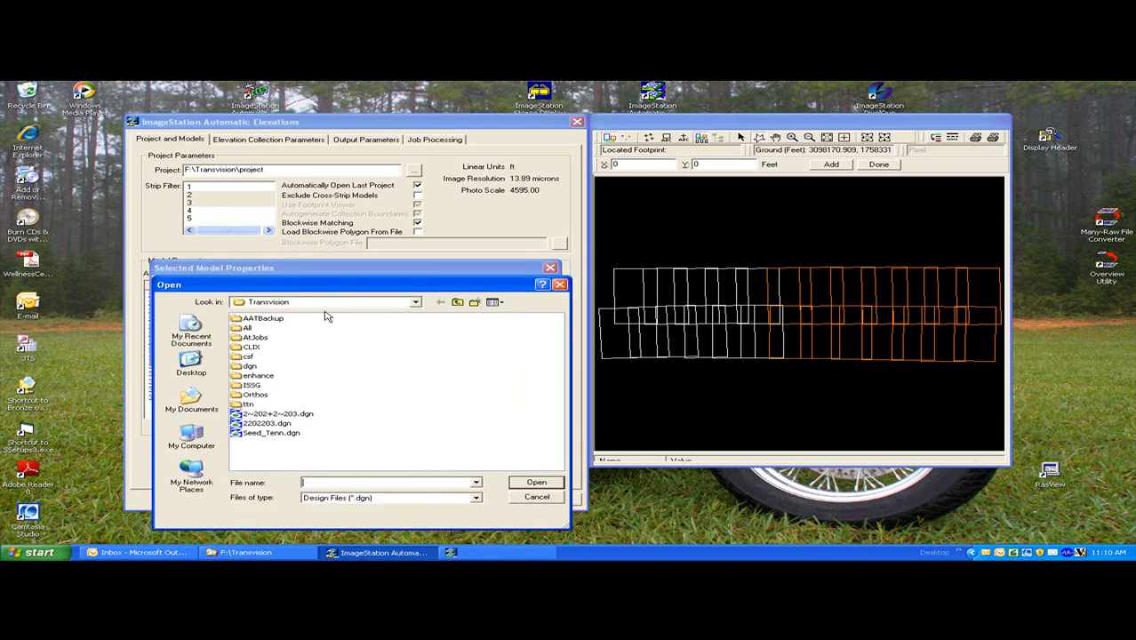
double_click(249, 365)
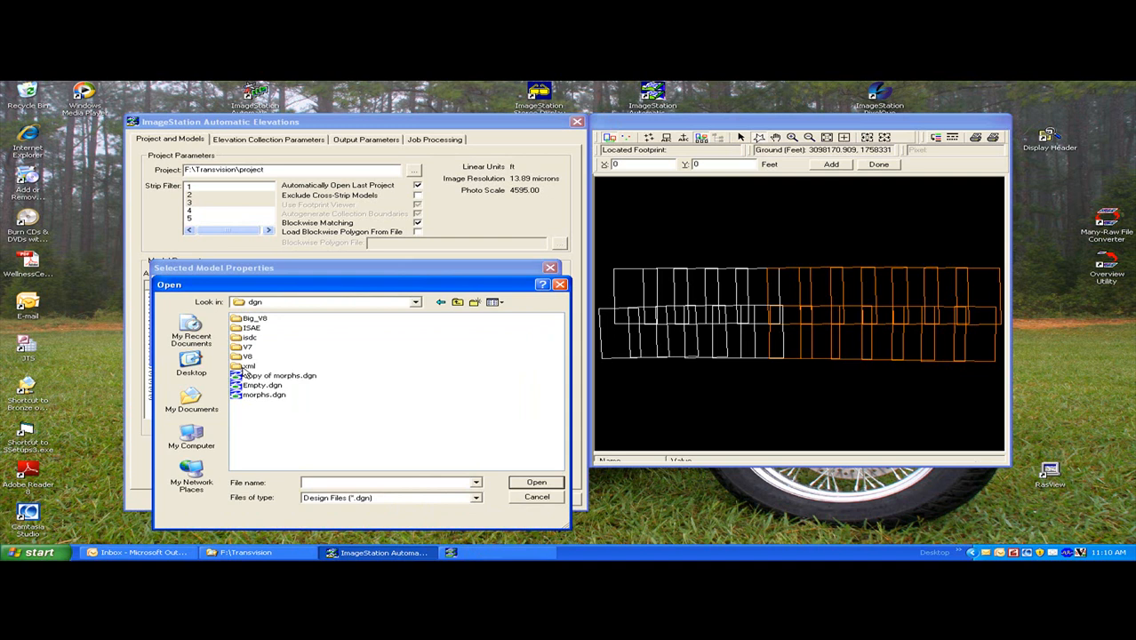
double_click(250, 328)
double_click(253, 328)
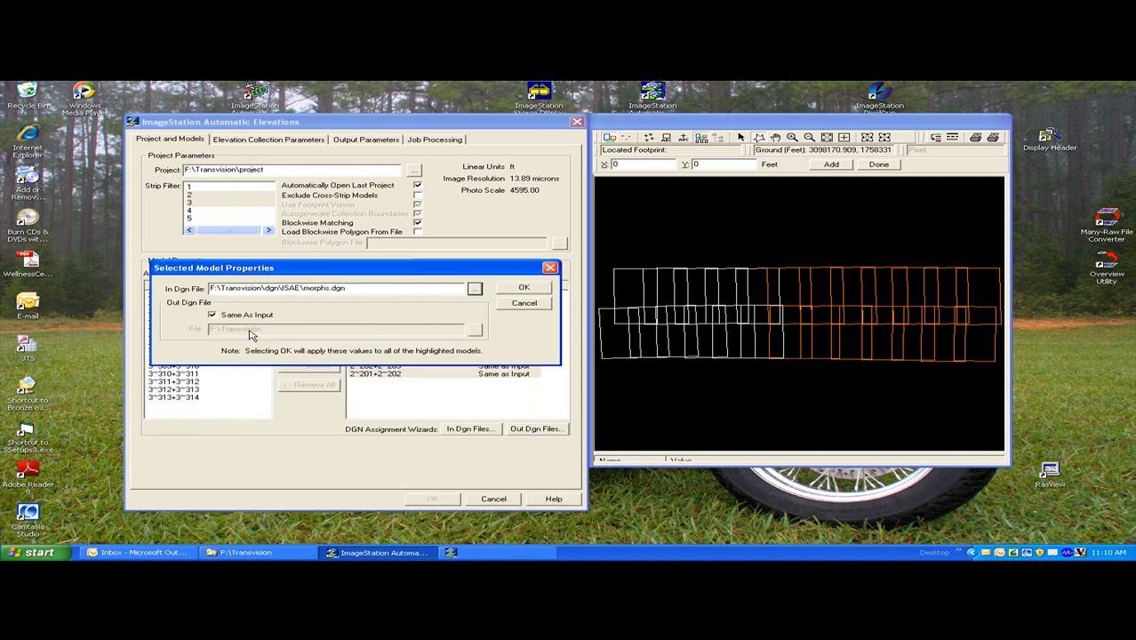
click(514, 290)
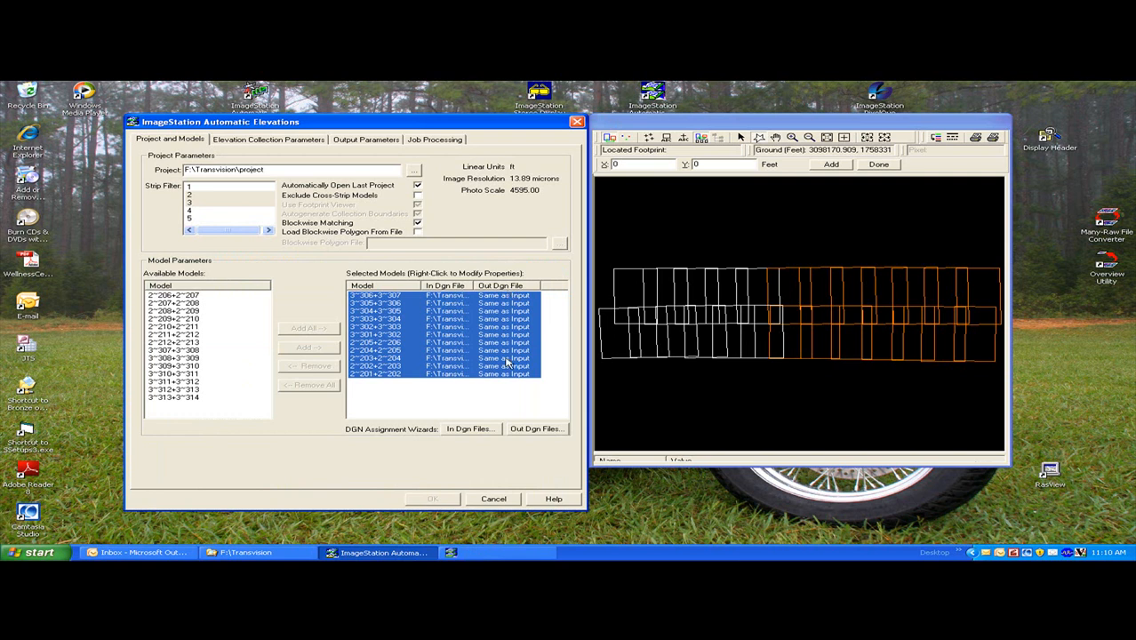
- Set the output design files to use generated names prefixed with <Left Strip ID> in the F:\Transvision\dgn\ISAE directory
click(536, 430)
click(491, 230)
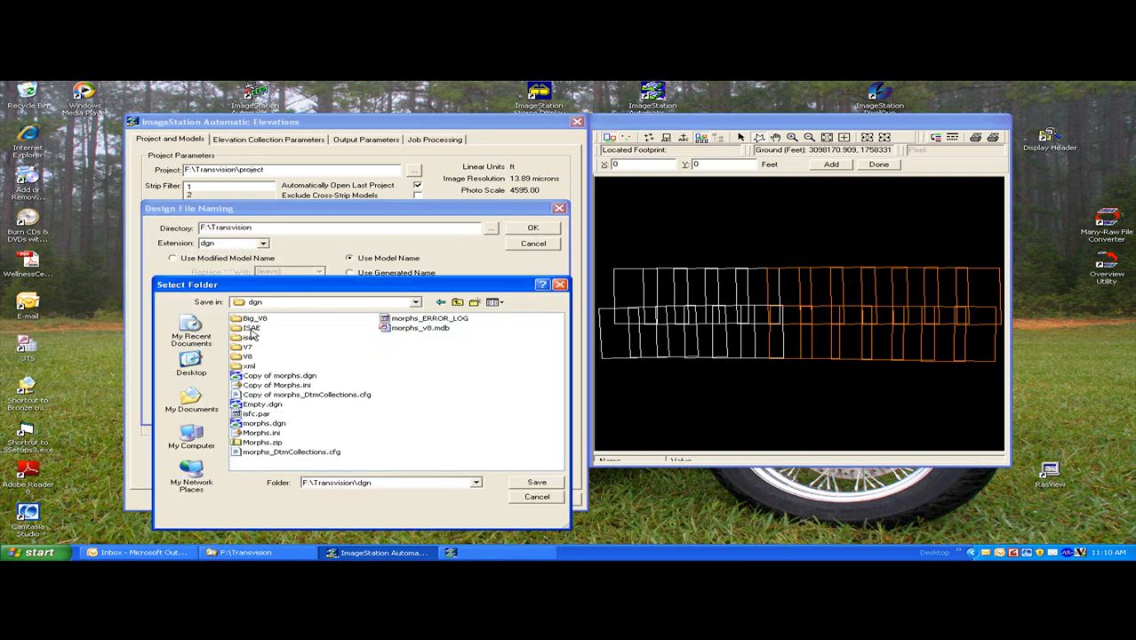
double_click(254, 328)
click(527, 484)
click(400, 273)
click(484, 289)
click(454, 317)
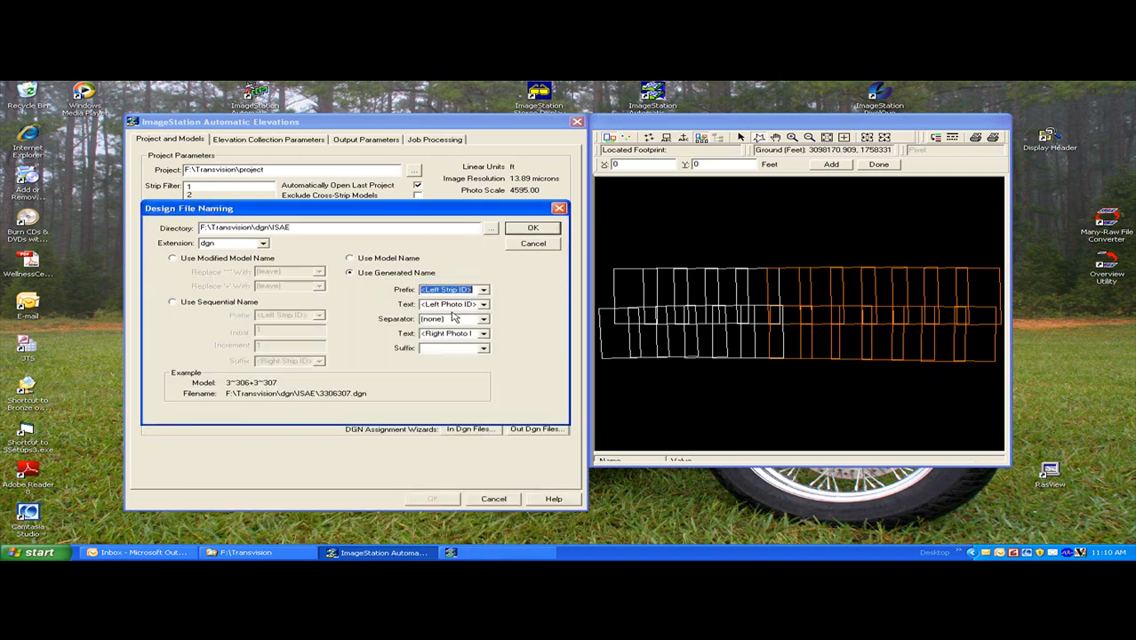
click(521, 231)
- Create the output design files from Empty.dgn in the dgn\ISAE folder
click(327, 336)
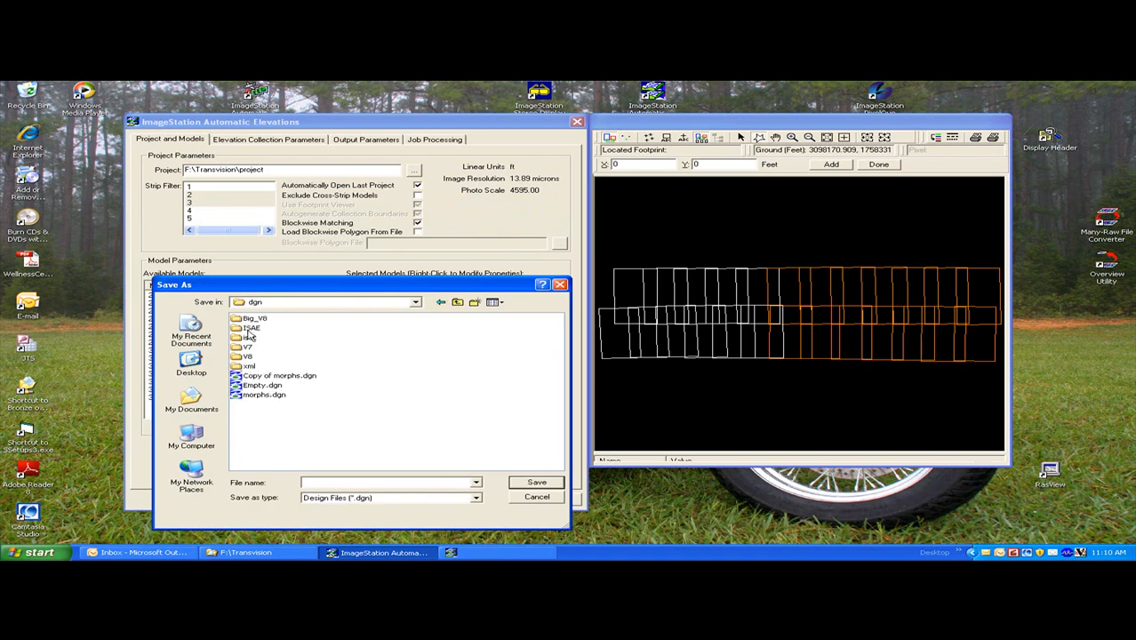
double_click(251, 328)
double_click(253, 324)
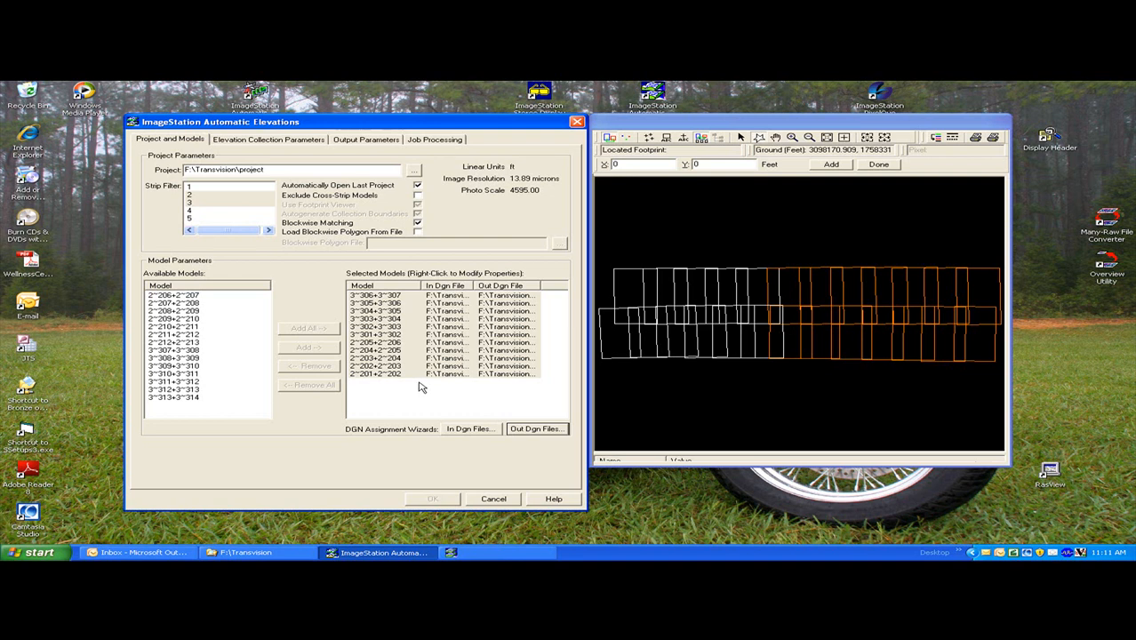
- Load the "trans" preference set for the elevation collection parameters
click(267, 143)
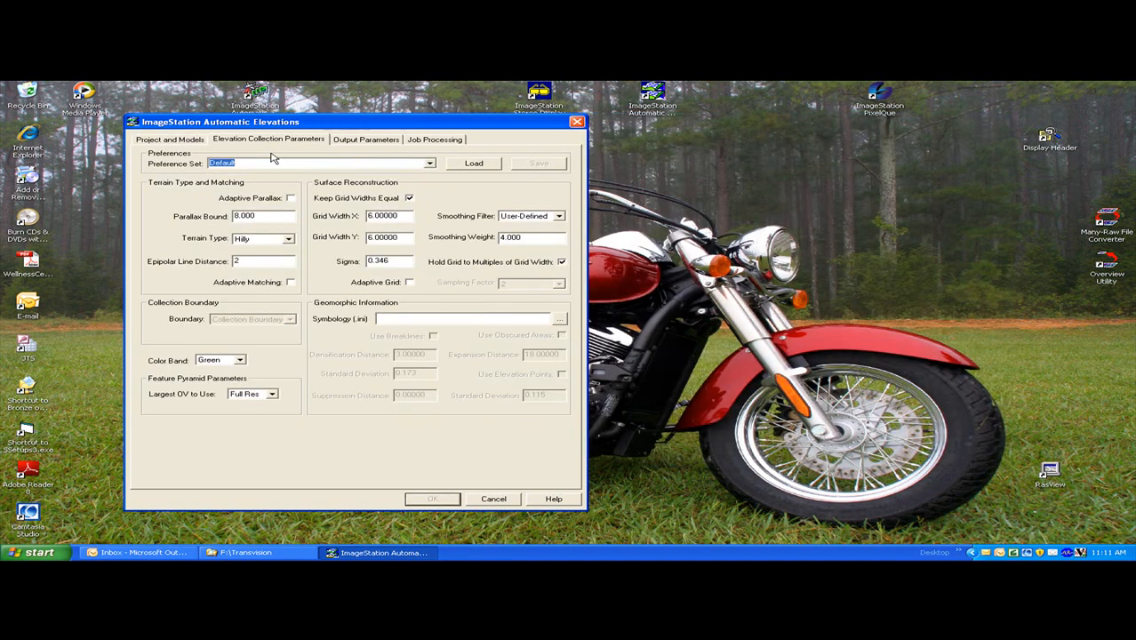
click(429, 163)
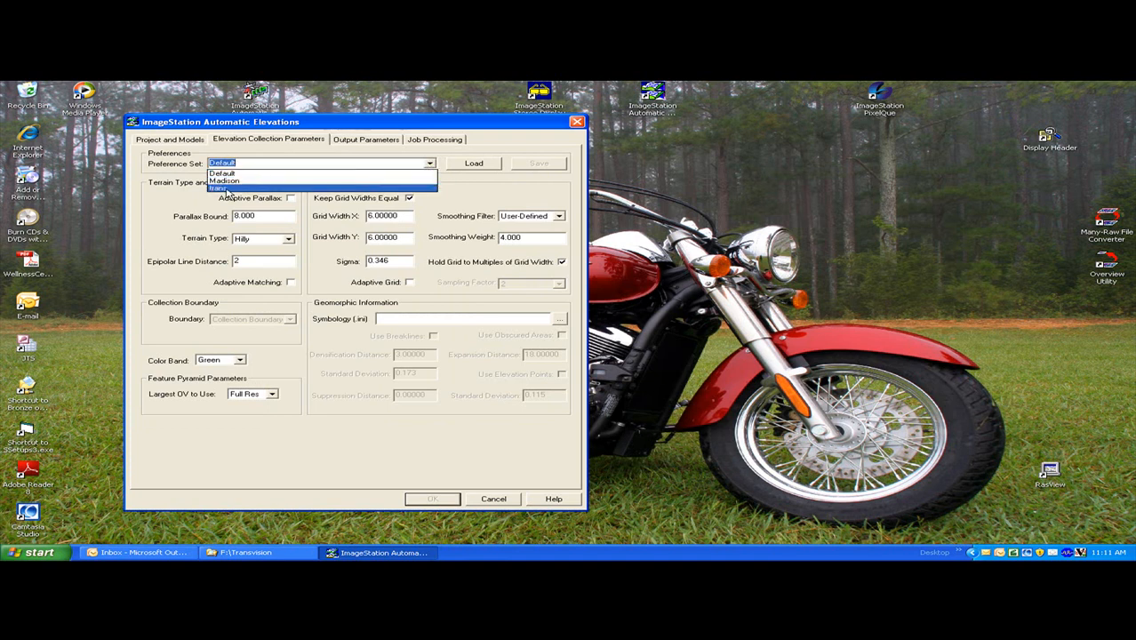
click(220, 190)
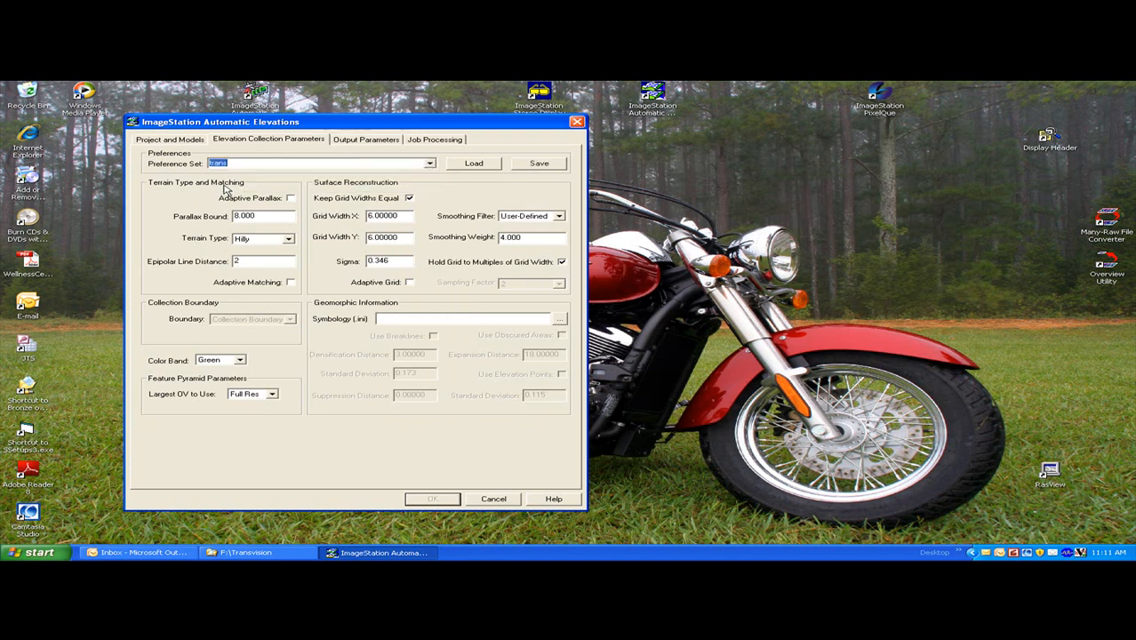
click(484, 168)
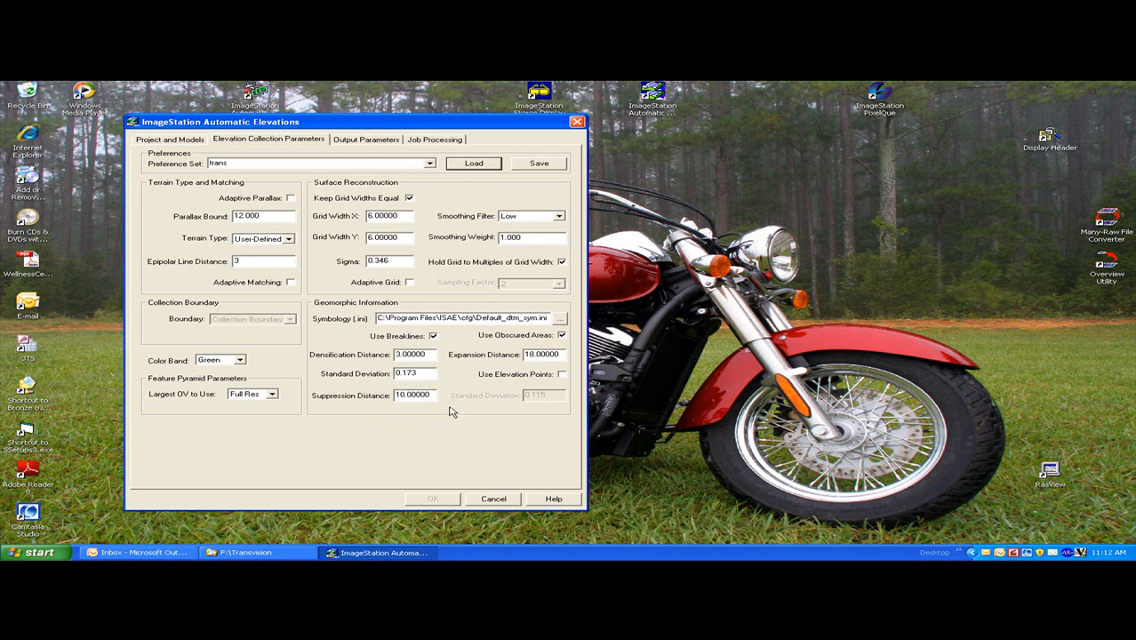
- Enable DTM file output and include breaklines, obscured areas and the collection boundary from the input design file
click(382, 146)
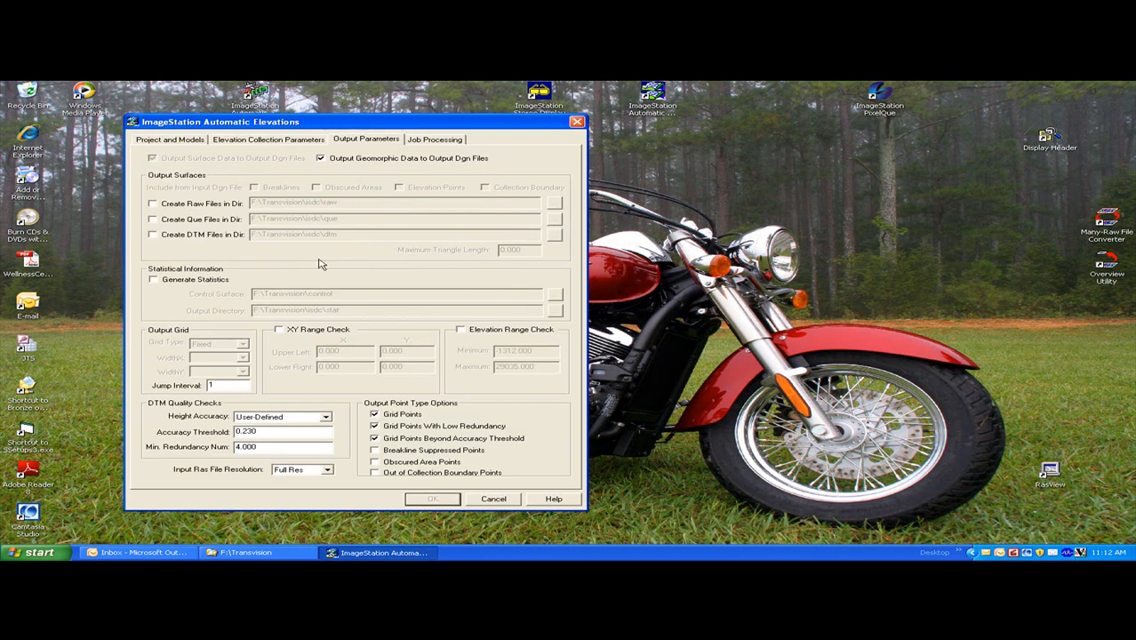
click(183, 236)
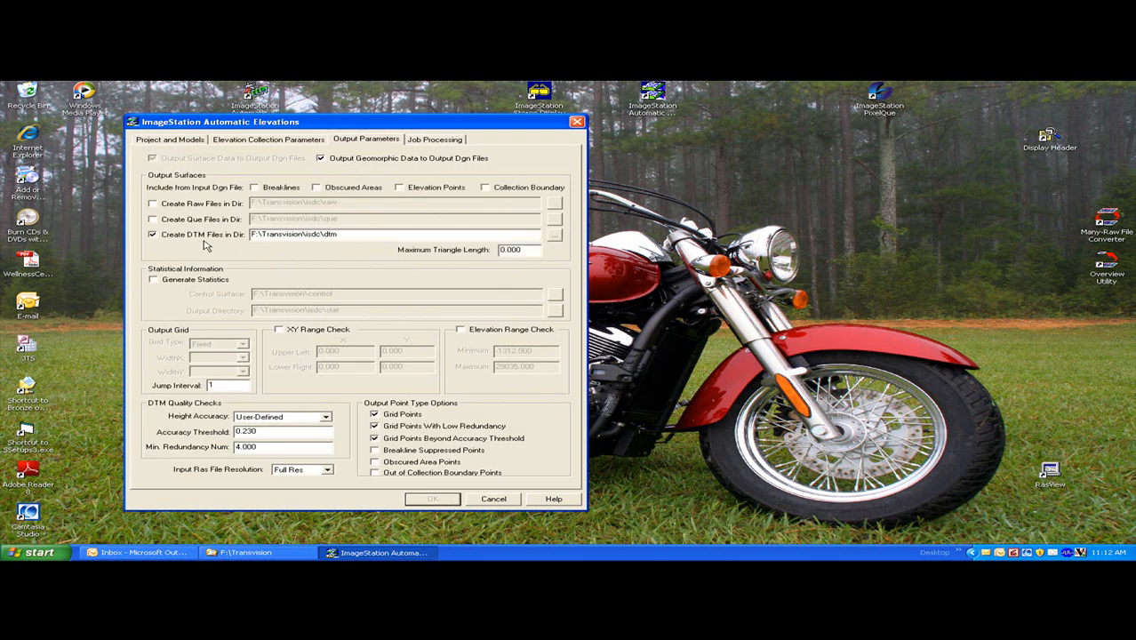
click(284, 190)
click(317, 188)
click(485, 188)
- Turn on statistics generation and set the DTM height accuracy check to ISAE Computed
click(205, 281)
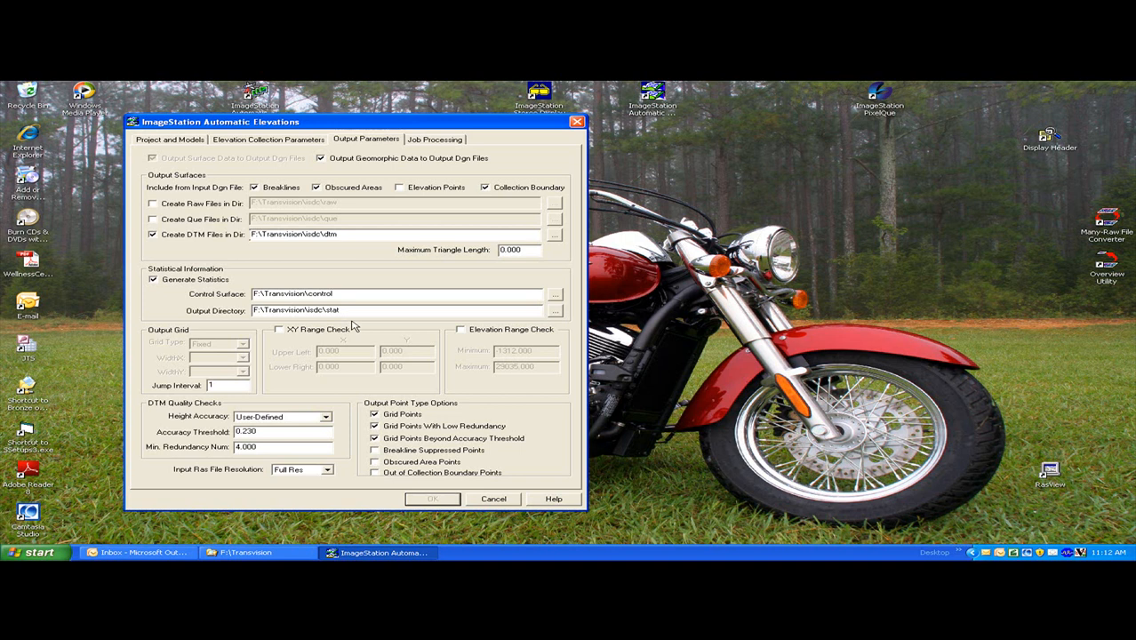
click(307, 418)
click(303, 428)
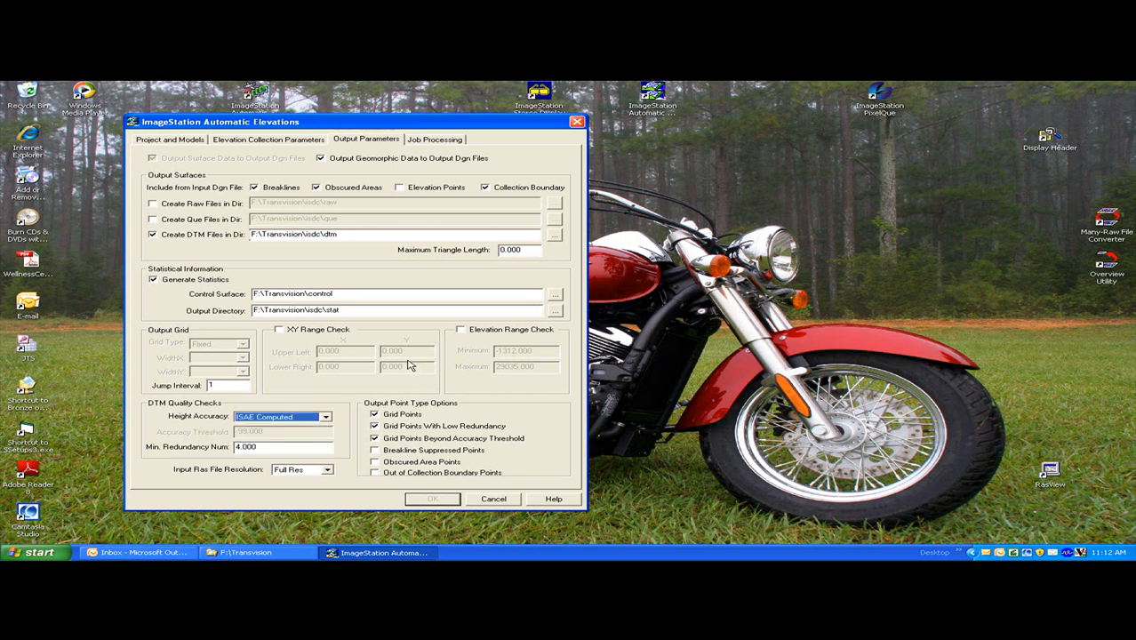
- Add the selected models to the job list and start the elevation extraction processing
click(435, 140)
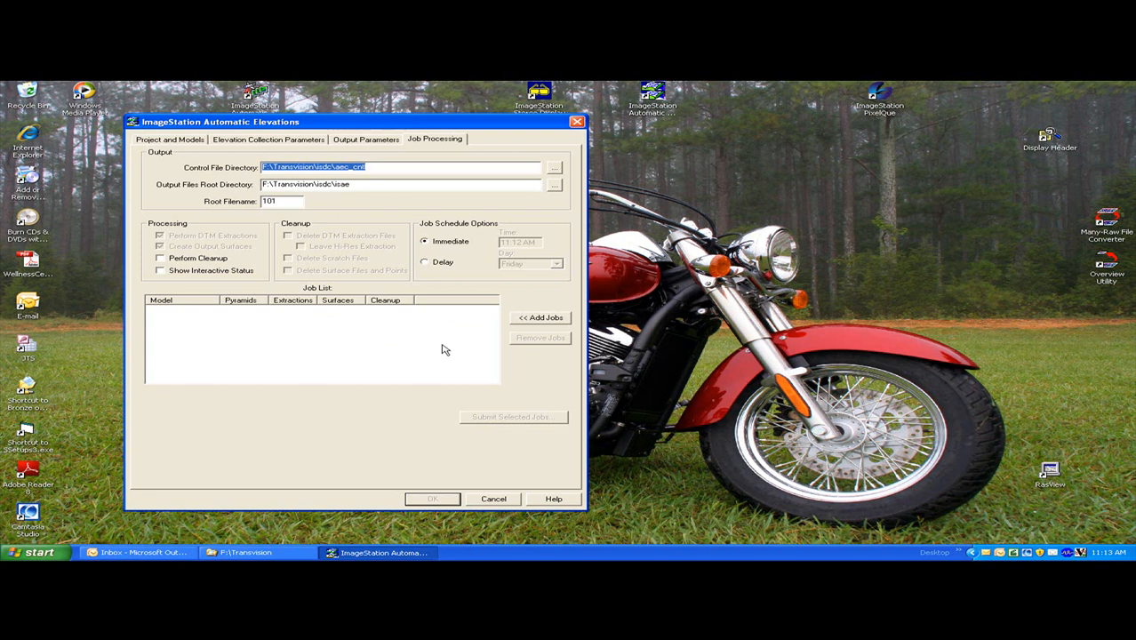
click(529, 322)
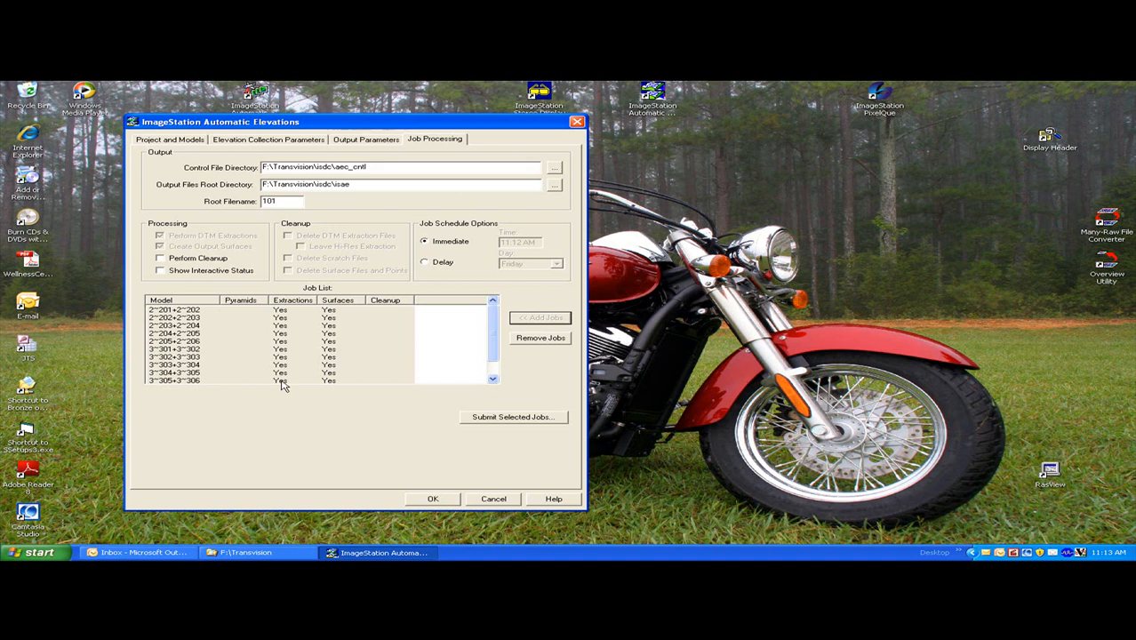
click(432, 499)
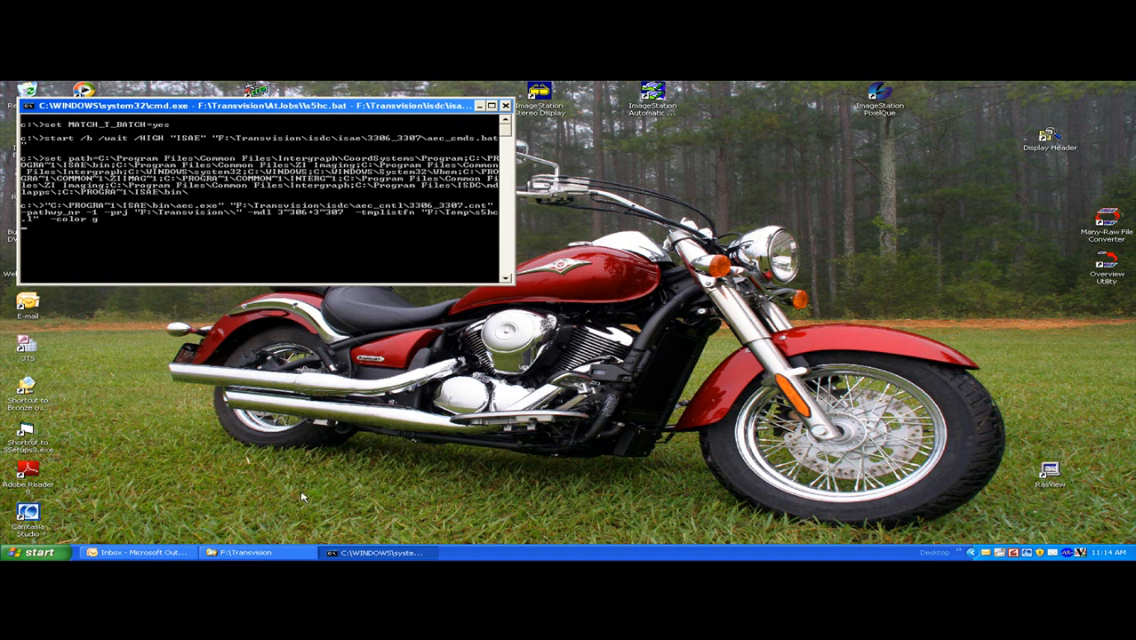
- Switch to the file explorer, review morphs_ERROR_LOG from the dgn\ISAE folder in Notepad for invalid geomorphic features, and close it
click(290, 549)
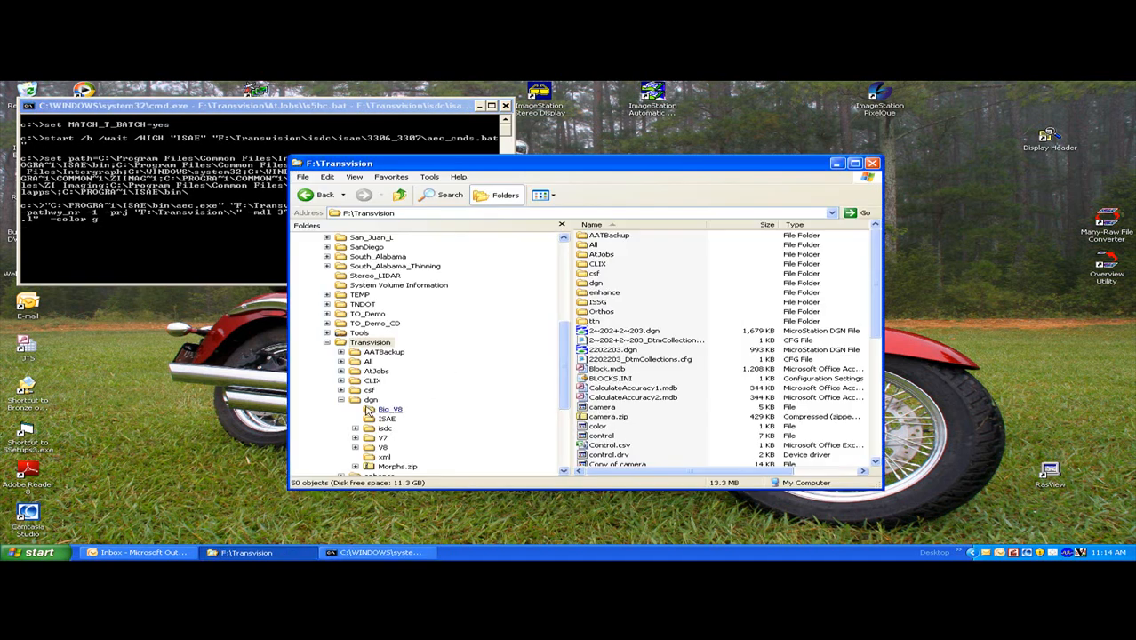
click(384, 421)
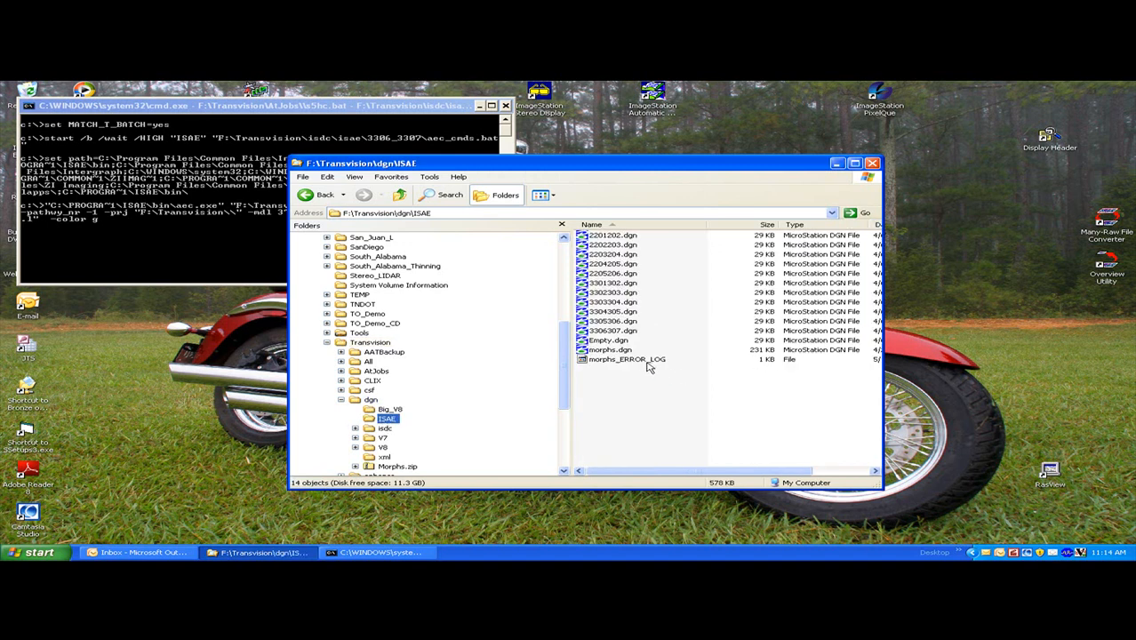
right_click(648, 362)
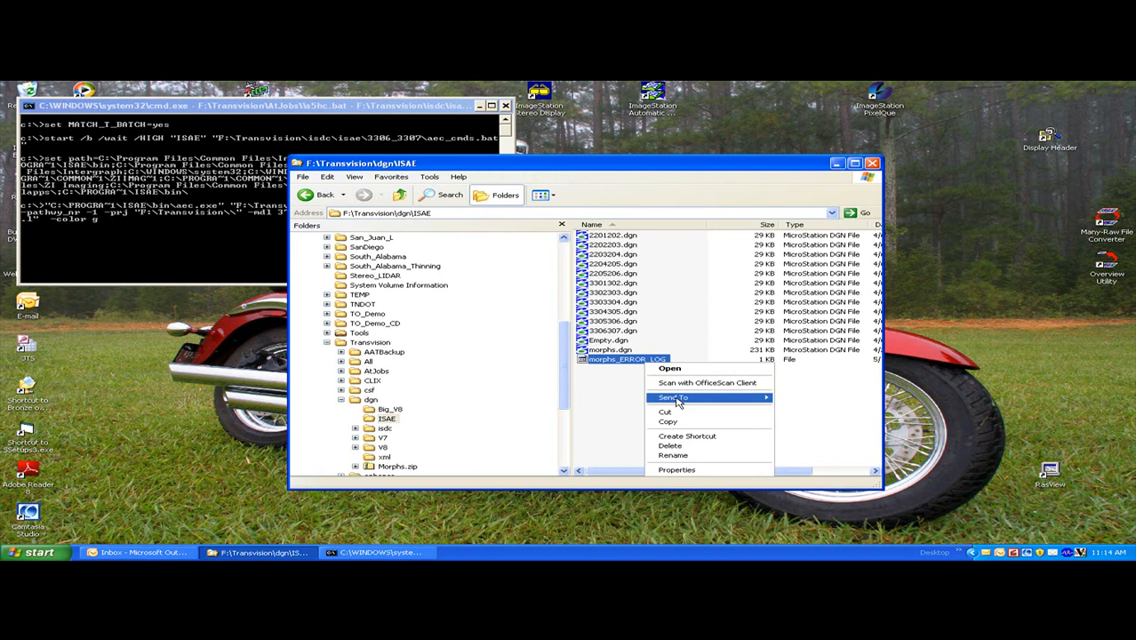
mouse_move(672, 396)
click(842, 455)
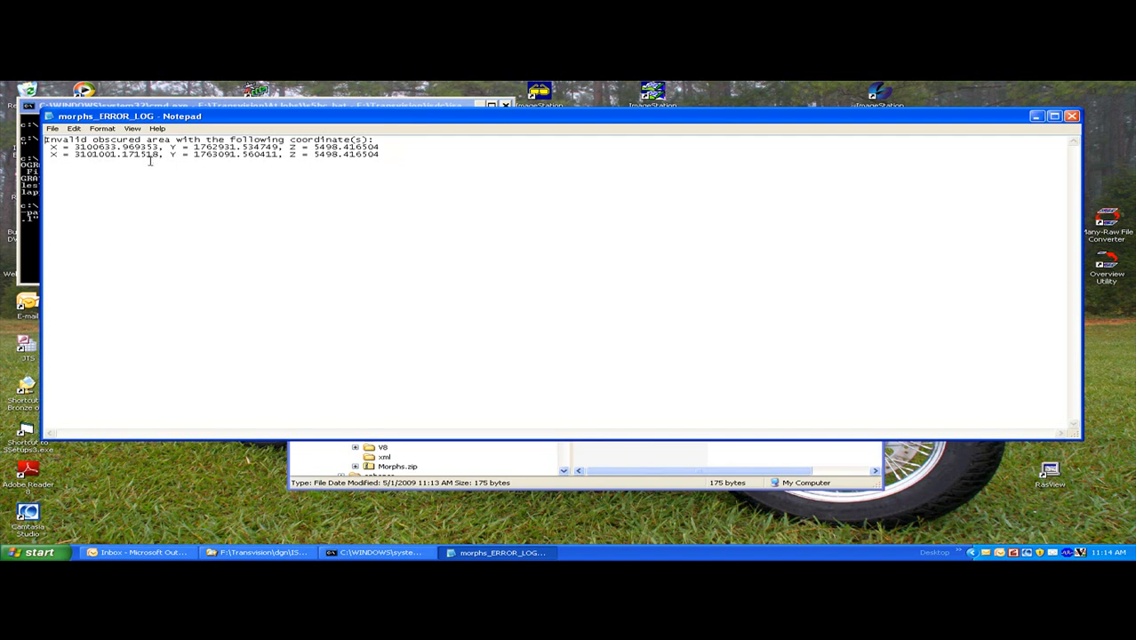
click(1072, 116)
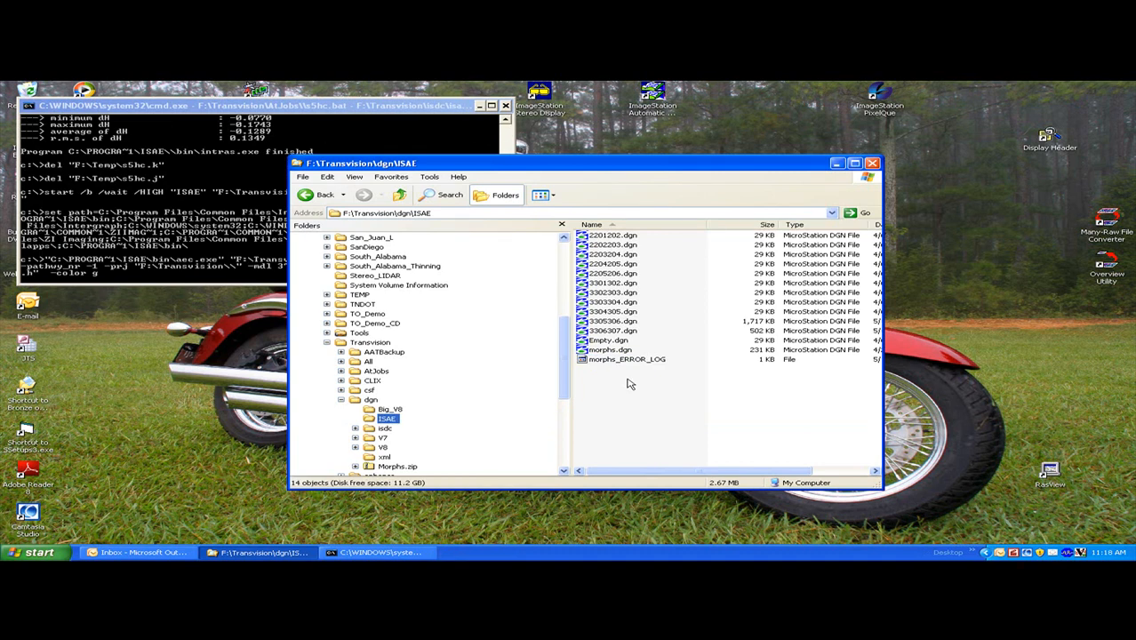
- Review the 3~305+3~306_statistics.txt report in the isdc\stat folder and close it
click(357, 401)
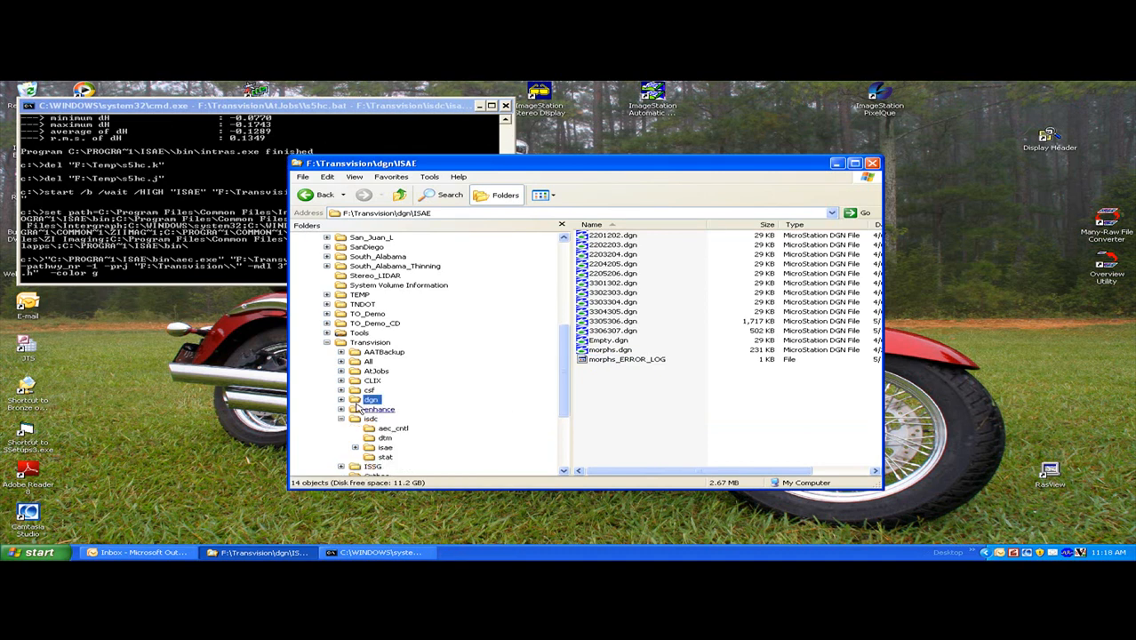
click(369, 419)
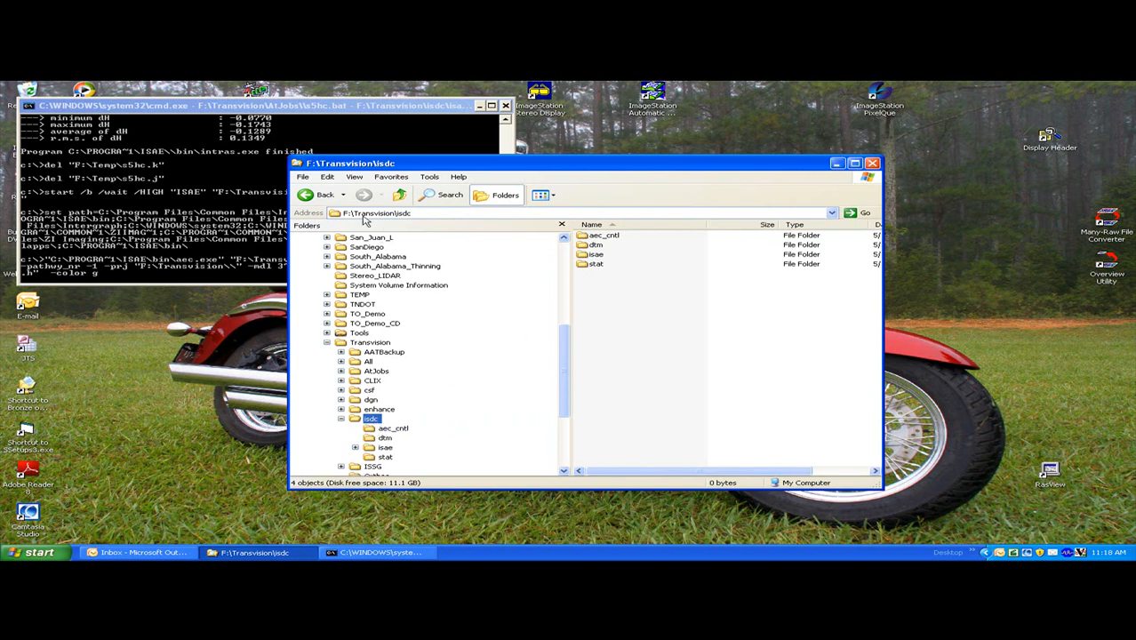
double_click(595, 265)
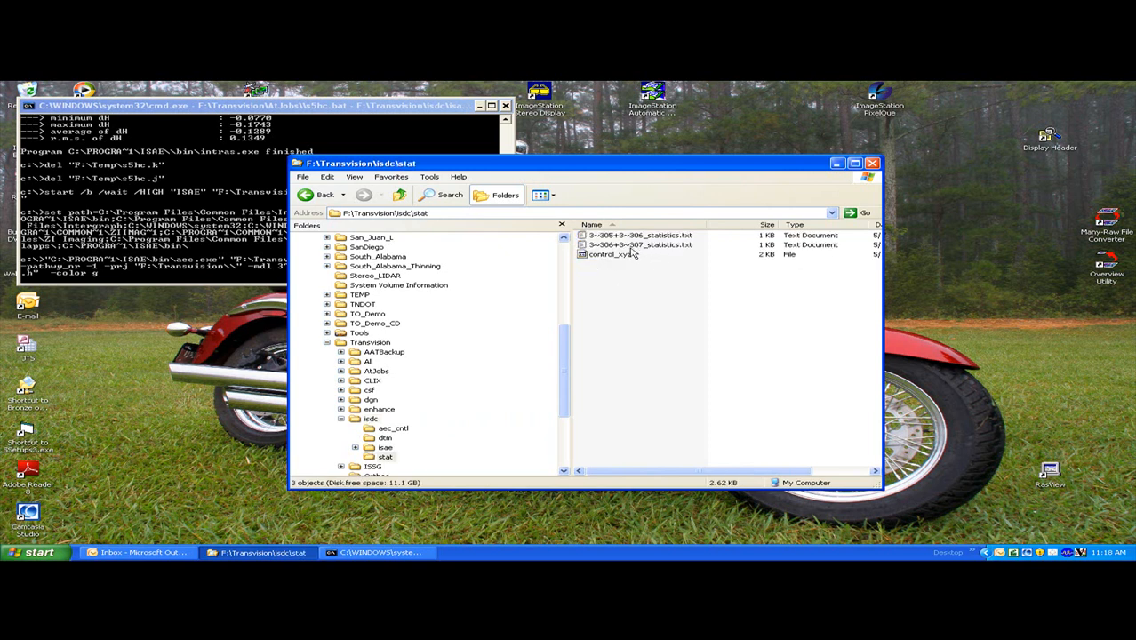
double_click(629, 235)
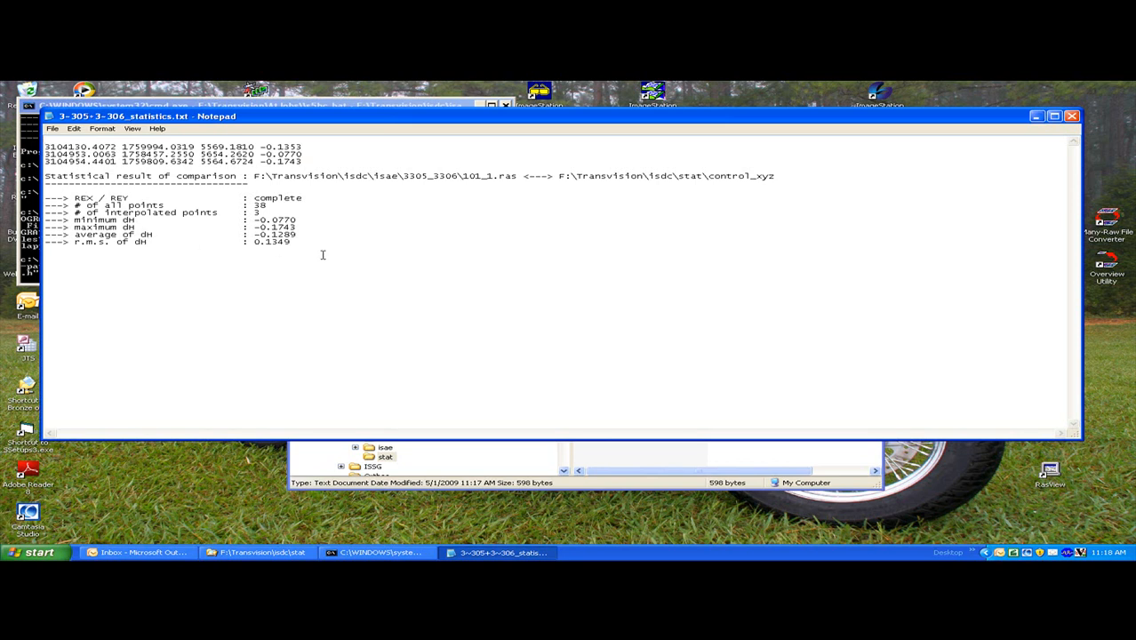
click(1073, 116)
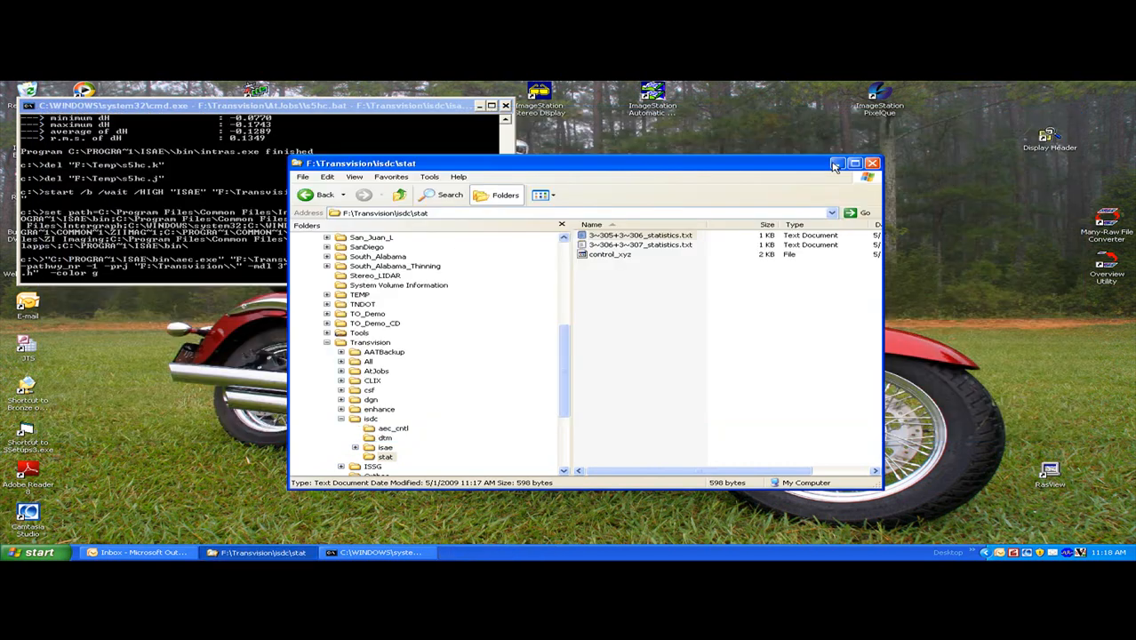